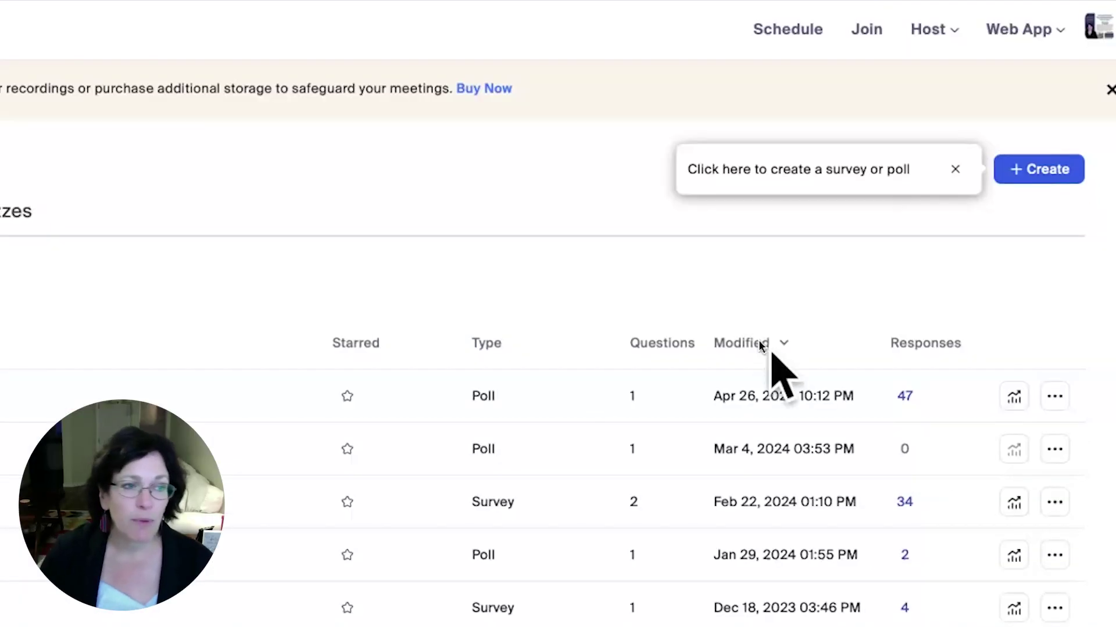
Start a new survey from the Surveys page with + Create.
{"action": "left_click", "coordinate": [1022, 169]}
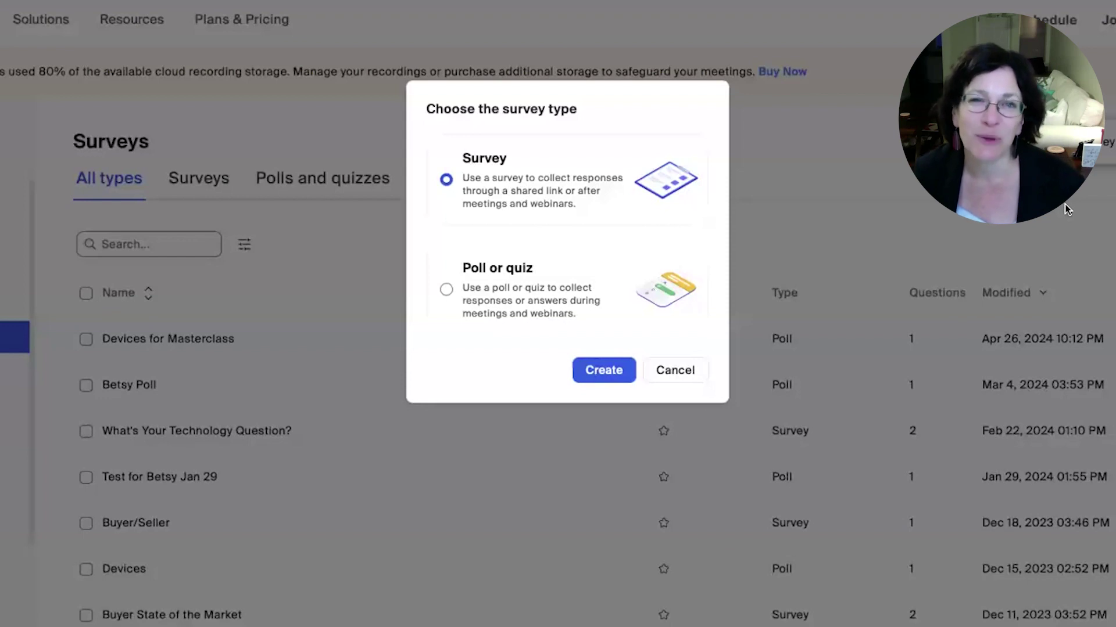
Create a new Poll or quiz, opening the Untitled Poll 23 editor.
{"action": "left_click", "coordinate": [445, 290]}
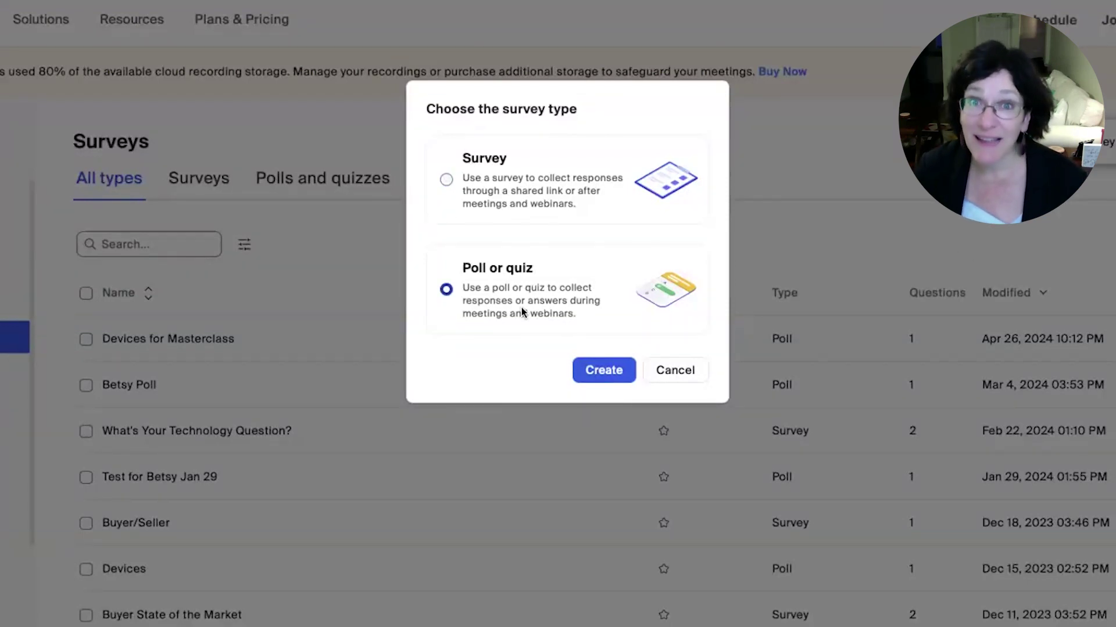
{"action": "left_click", "coordinate": [604, 367]}
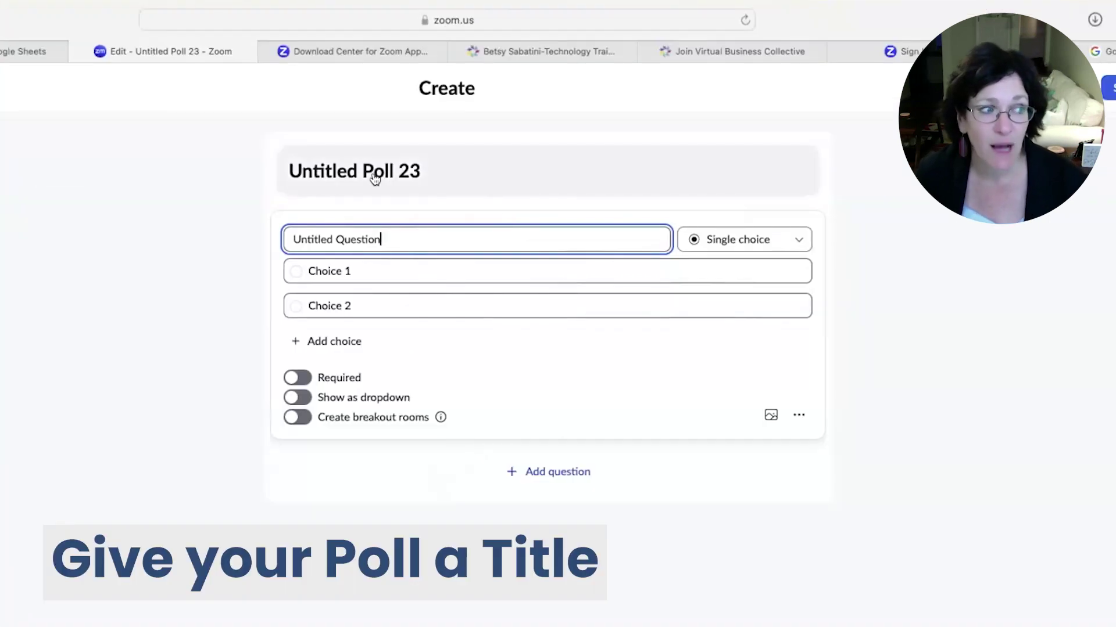
Retitle the poll from 'Untitled Poll 23' to 'What device are you using'.
{"action": "left_click", "coordinate": [527, 170]}
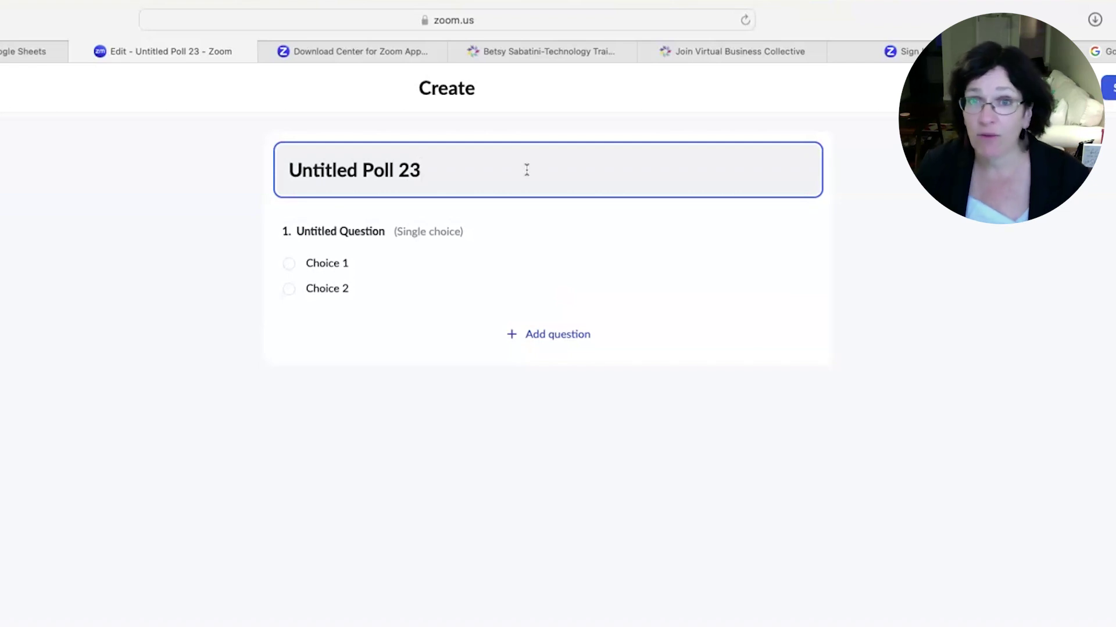
{"action": "key", "text": "BackSpace"}
{"action": "key", "text": "BackSpace"}
{"action": "key", "text": "BackSpace"}
{"action": "key", "text": "BackSpace"}
{"action": "key", "text": "BackSpace"}
{"action": "key", "text": "BackSpace"}
{"action": "key", "text": "BackSpace"}
{"action": "key", "text": "BackSpace"}
{"action": "key", "text": "BackSpace"}
{"action": "key", "text": "BackSpace"}
{"action": "key", "text": "BackSpace"}
{"action": "key", "text": "BackSpace"}
{"action": "key", "text": "BackSpace"}
{"action": "key", "text": "BackSpace"}
{"action": "key", "text": "BackSpace"}
{"action": "key", "text": "BackSpace"}
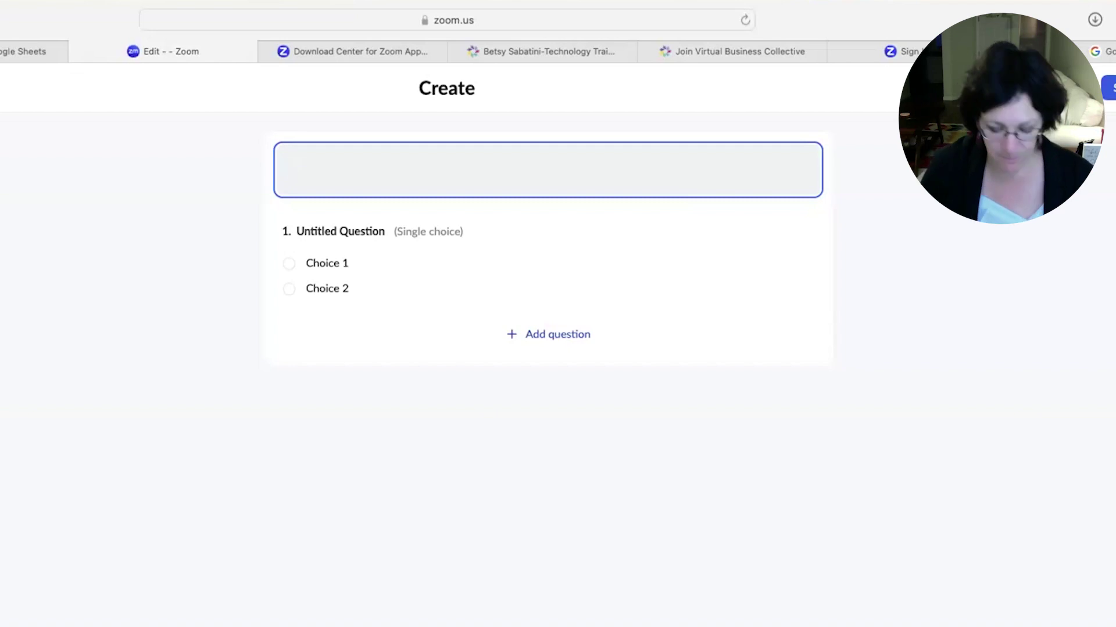
{"action": "type", "text": "What"}
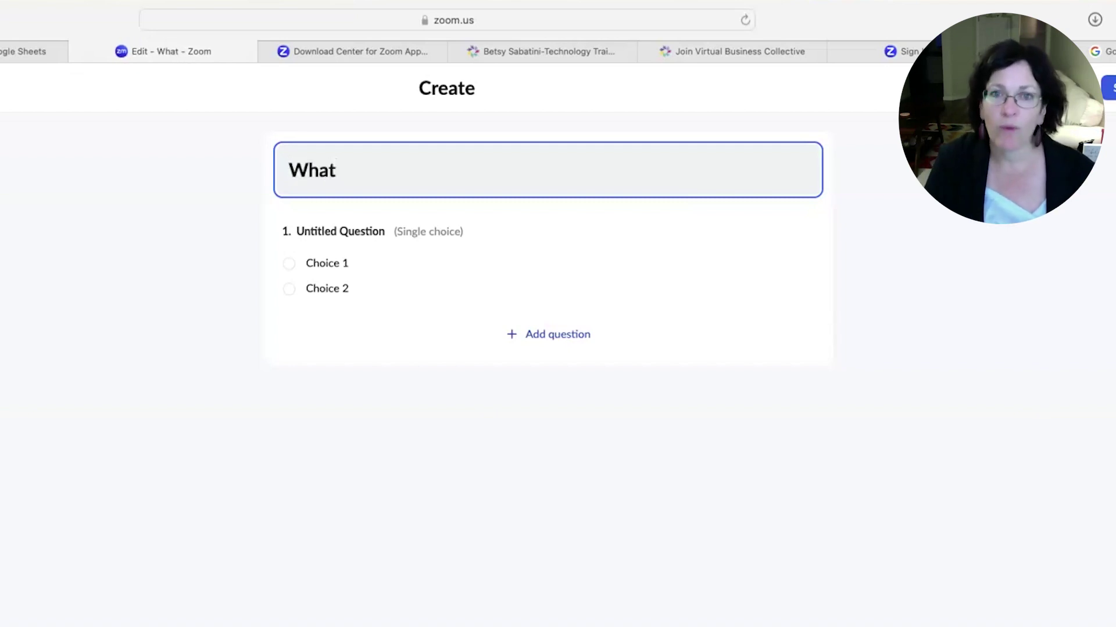
{"action": "type", "text": " device "}
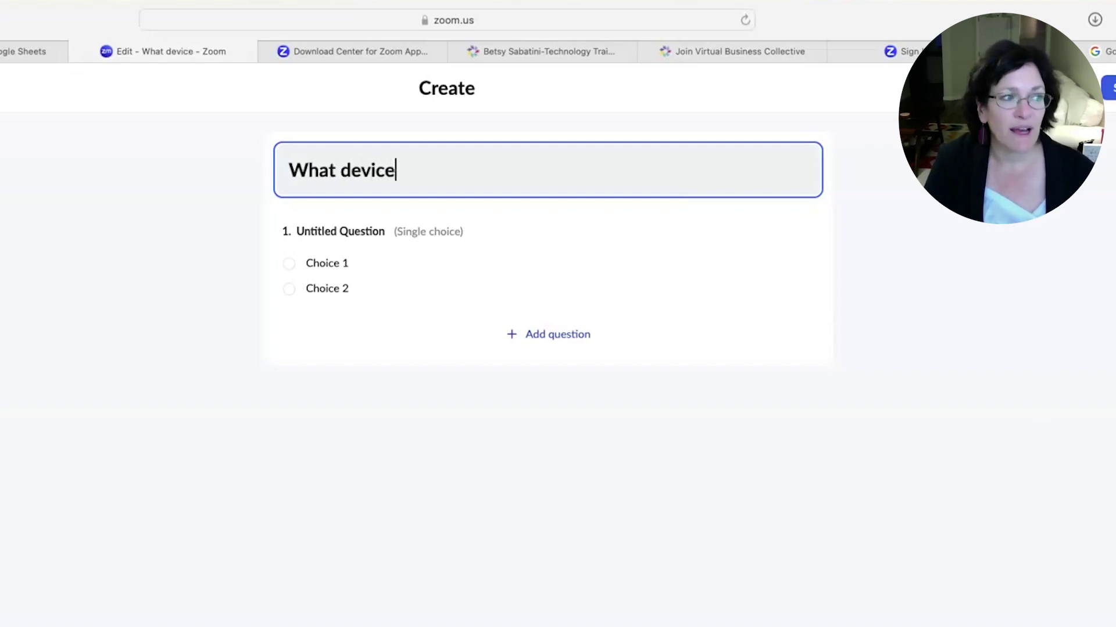
{"action": "type", "text": "are you using"}
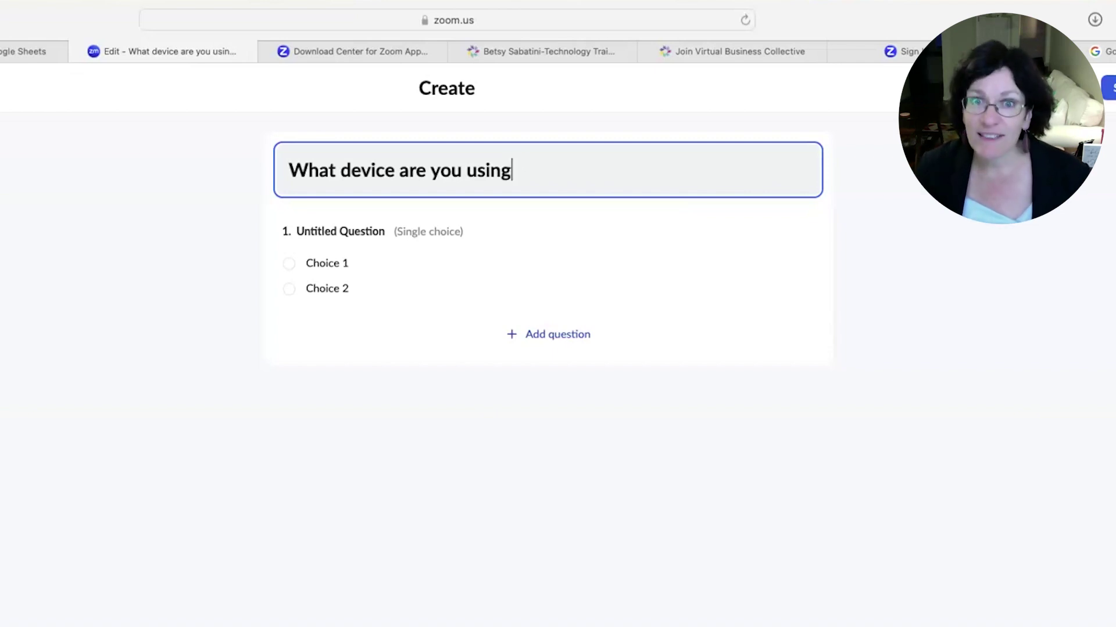
Set the first question to 'What type of device are you using today in this Zoom meeting?'.
{"action": "left_click", "coordinate": [324, 232]}
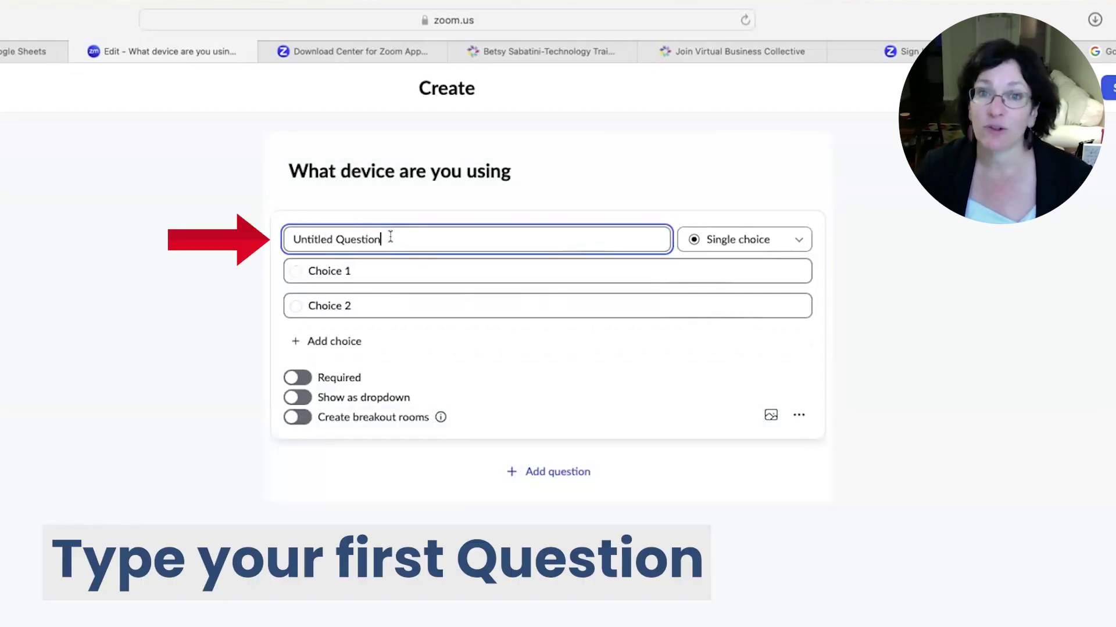
{"action": "type", "text": "What"}
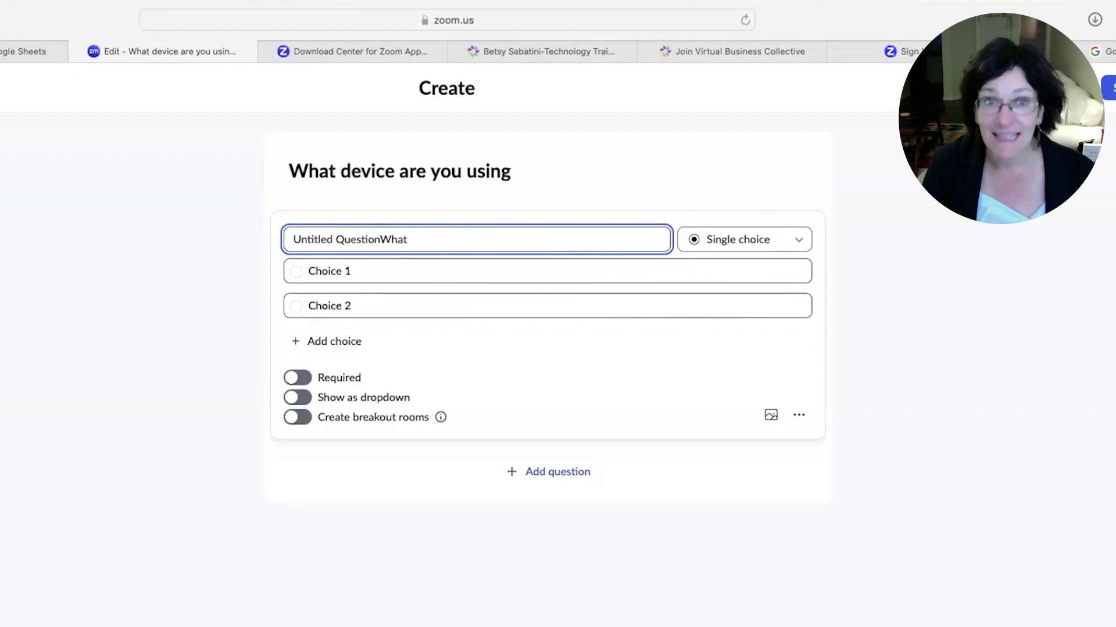
{"action": "key", "text": "BackSpace"}
{"action": "key", "text": "BackSpace"}
{"action": "key", "text": "BackSpace"}
{"action": "key", "text": "BackSpace"}
{"action": "key", "text": "BackSpace"}
{"action": "key", "text": "BackSpace"}
{"action": "key", "text": "BackSpace"}
{"action": "key", "text": "BackSpace"}
{"action": "key", "text": "BackSpace"}
{"action": "key", "text": "BackSpace"}
{"action": "key", "text": "BackSpace"}
{"action": "key", "text": "BackSpace"}
{"action": "key", "text": "BackSpace"}
{"action": "key", "text": "BackSpace"}
{"action": "key", "text": "BackSpace"}
{"action": "key", "text": "BackSpace"}
{"action": "key", "text": "BackSpace"}
{"action": "key", "text": "BackSpace"}
{"action": "key", "text": "BackSpace"}
{"action": "key", "text": "BackSpace"}
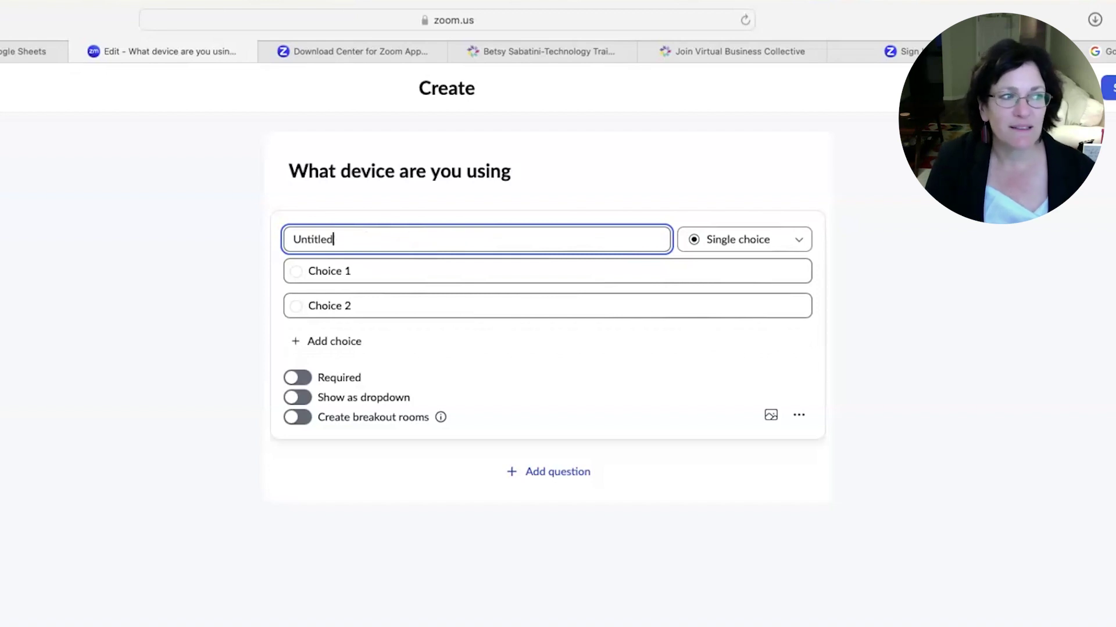
{"action": "type", "text": "Wh"}
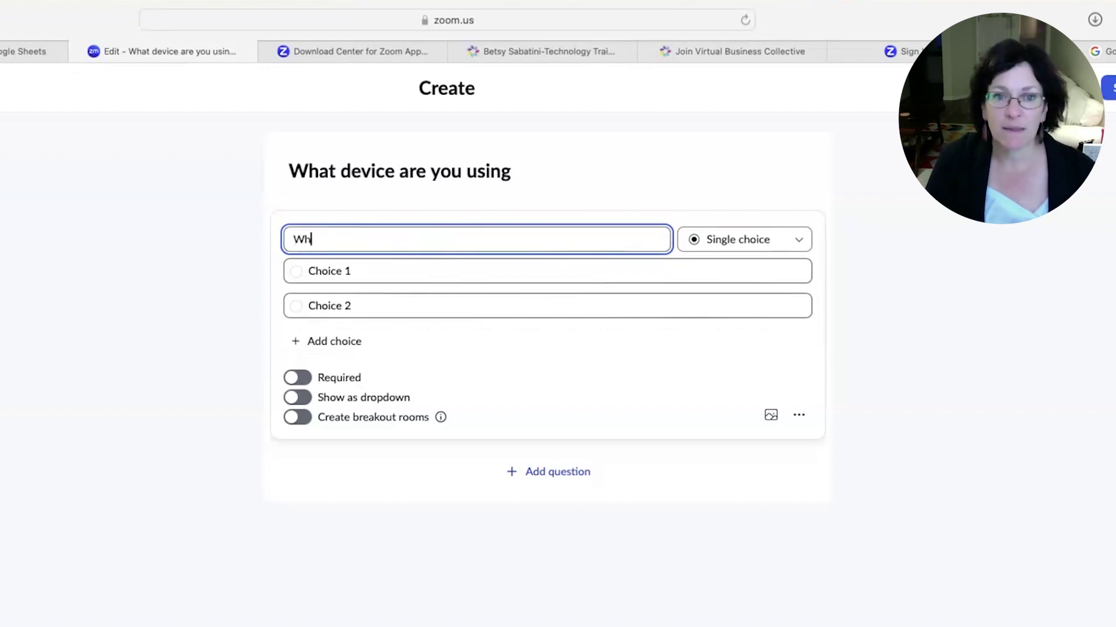
{"action": "type", "text": "at typ"}
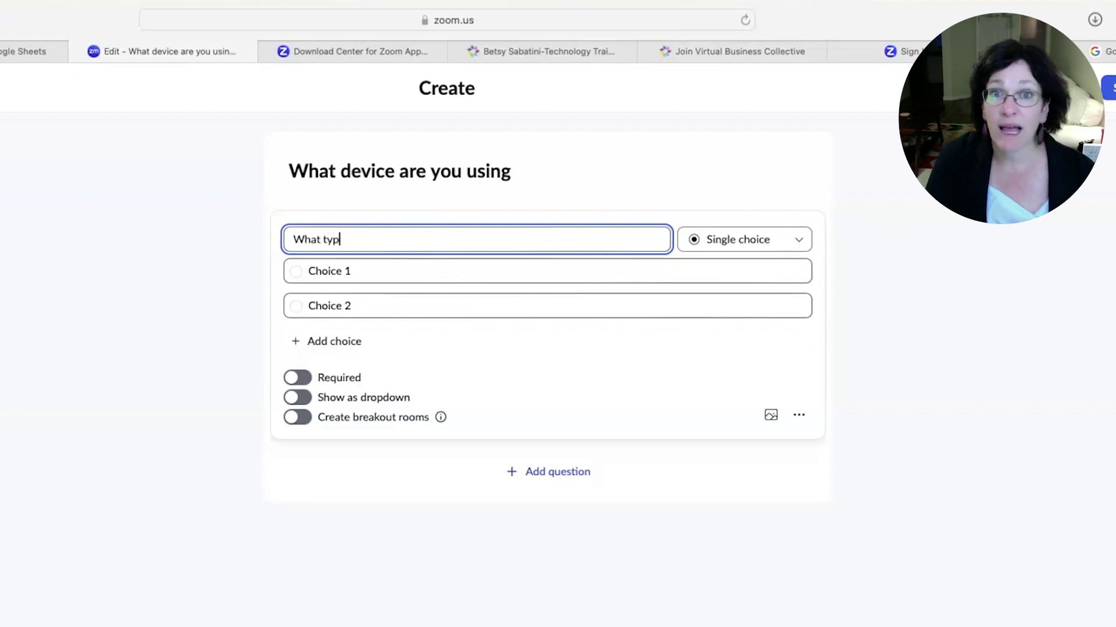
{"action": "type", "text": "e of device are y"}
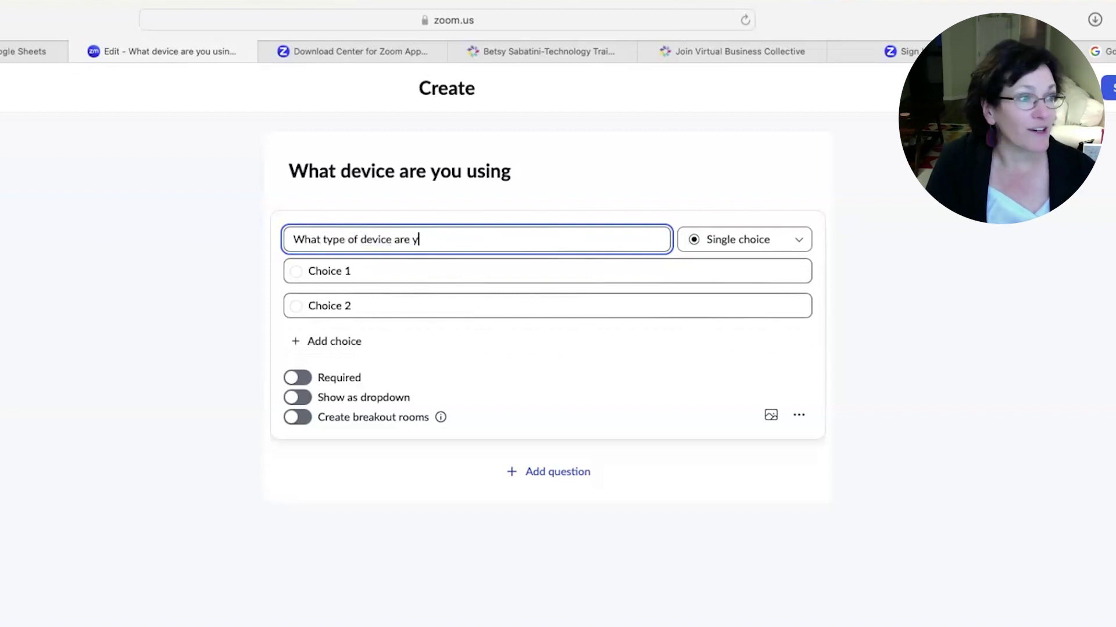
{"action": "type", "text": "ou using today in this "}
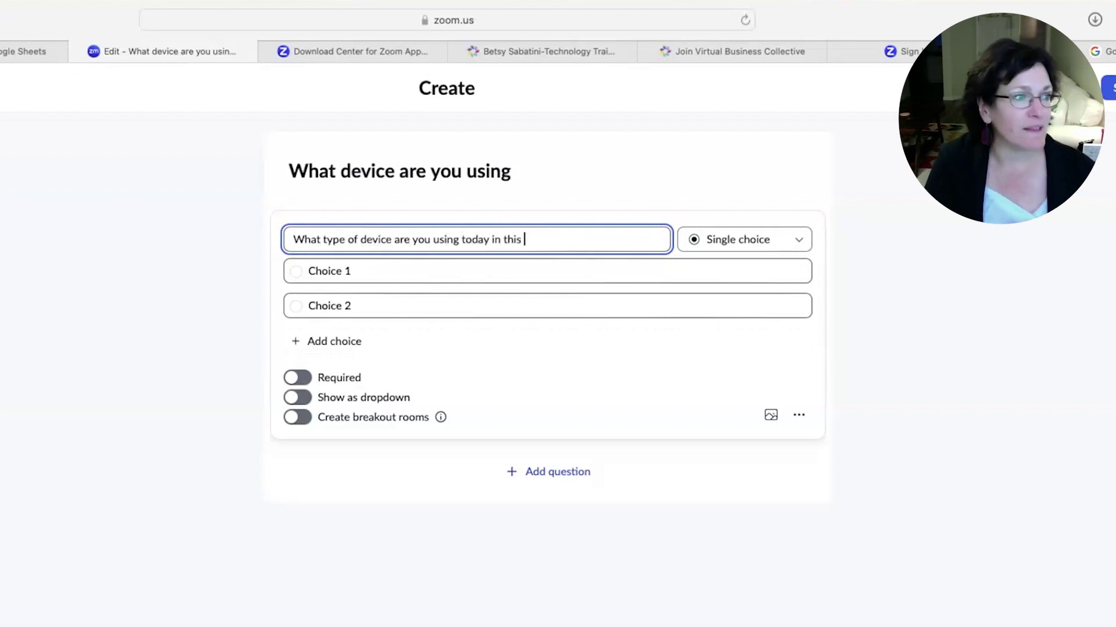
{"action": "type", "text": "Zoom meeting?"}
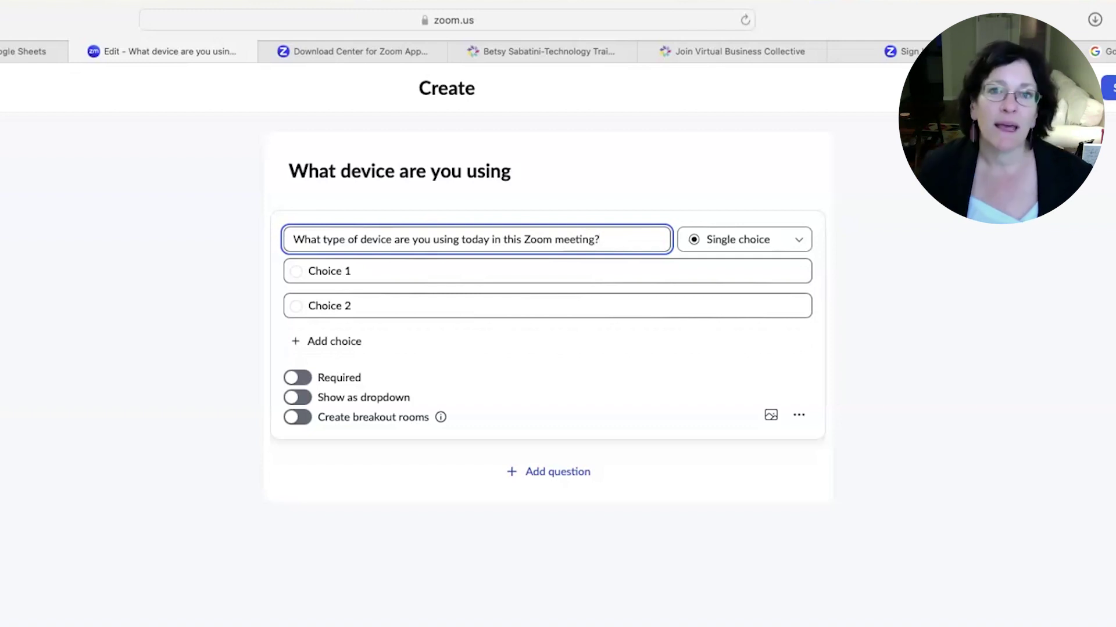
Fill the first two choices with 'Windows Computer' and 'Mac Computer'.
{"action": "left_click", "coordinate": [370, 272]}
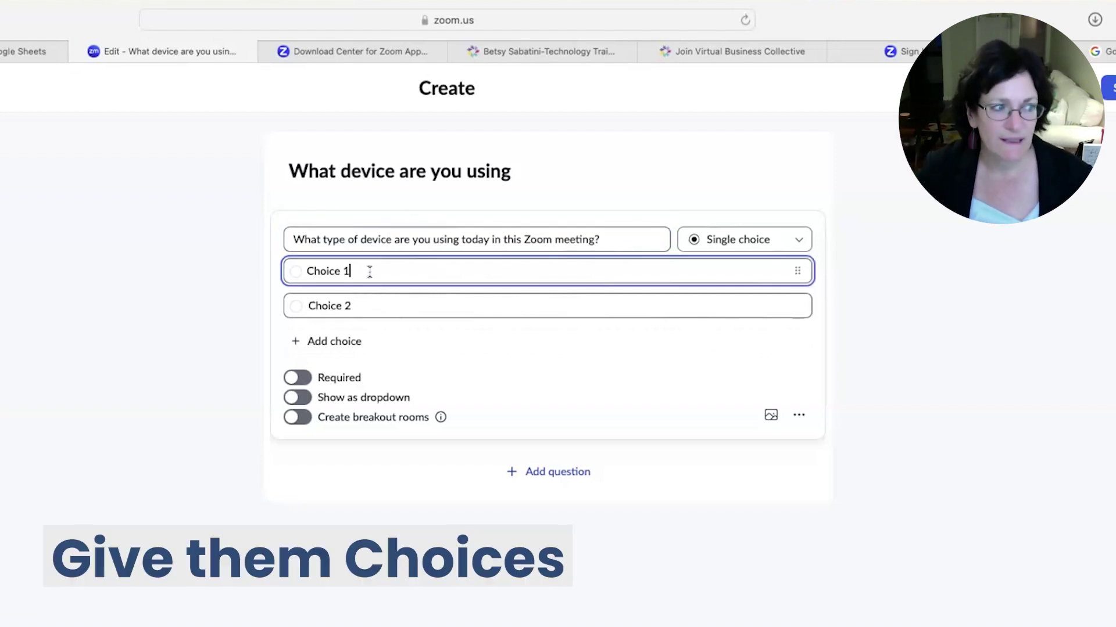
{"action": "left_click_drag", "start_coordinate": [369, 271], "coordinate": [293, 269]}
{"action": "key", "text": "BackSpace"}
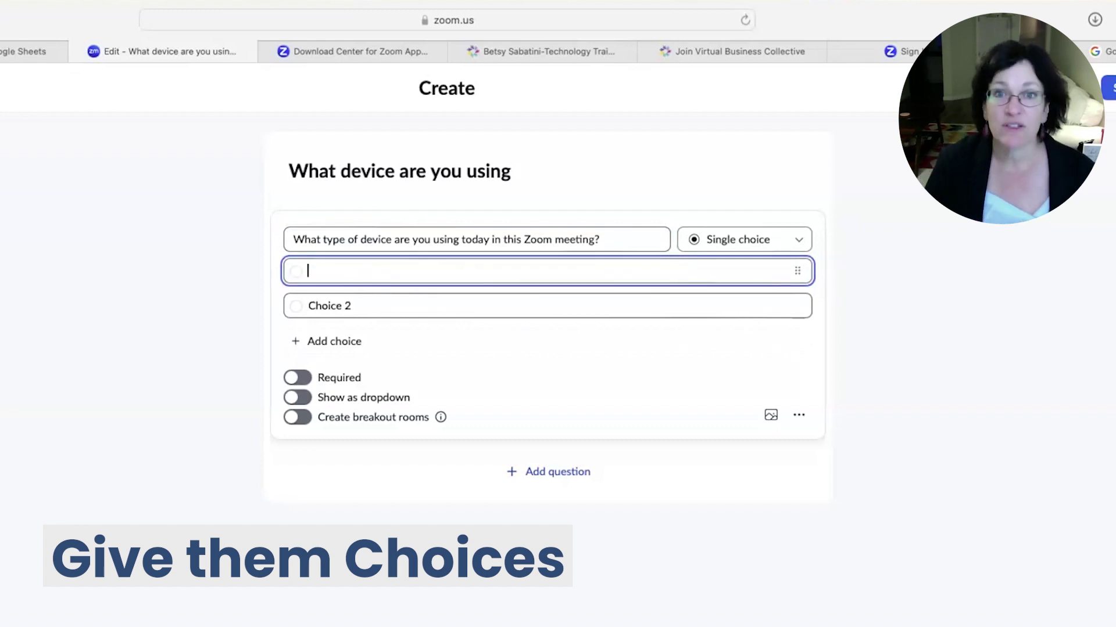
{"action": "type", "text": "Windows "}
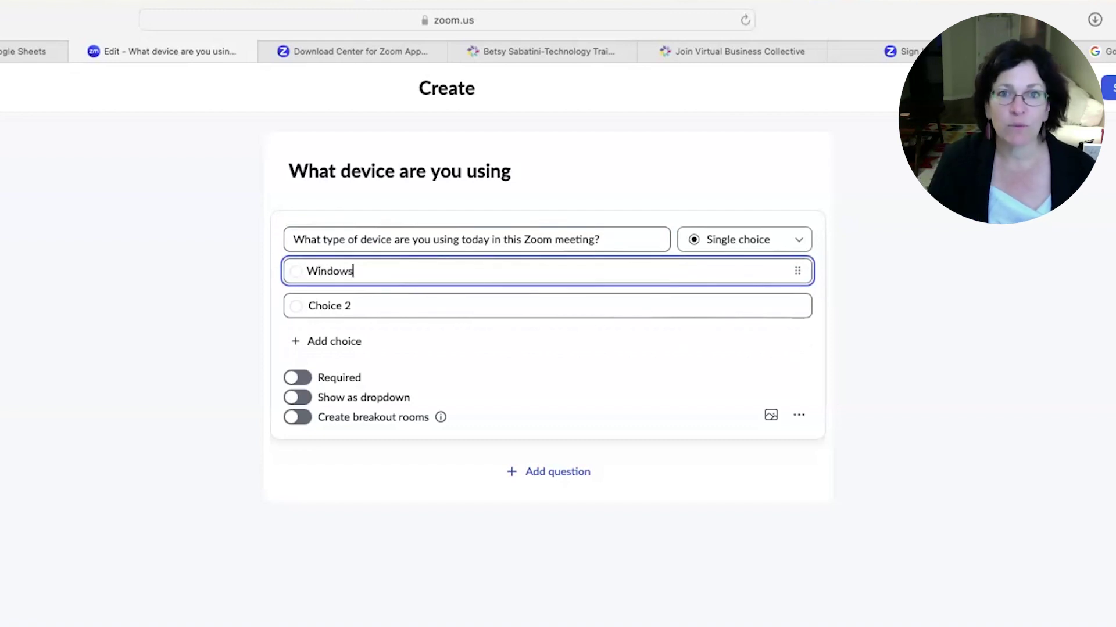
{"action": "type", "text": "Computer"}
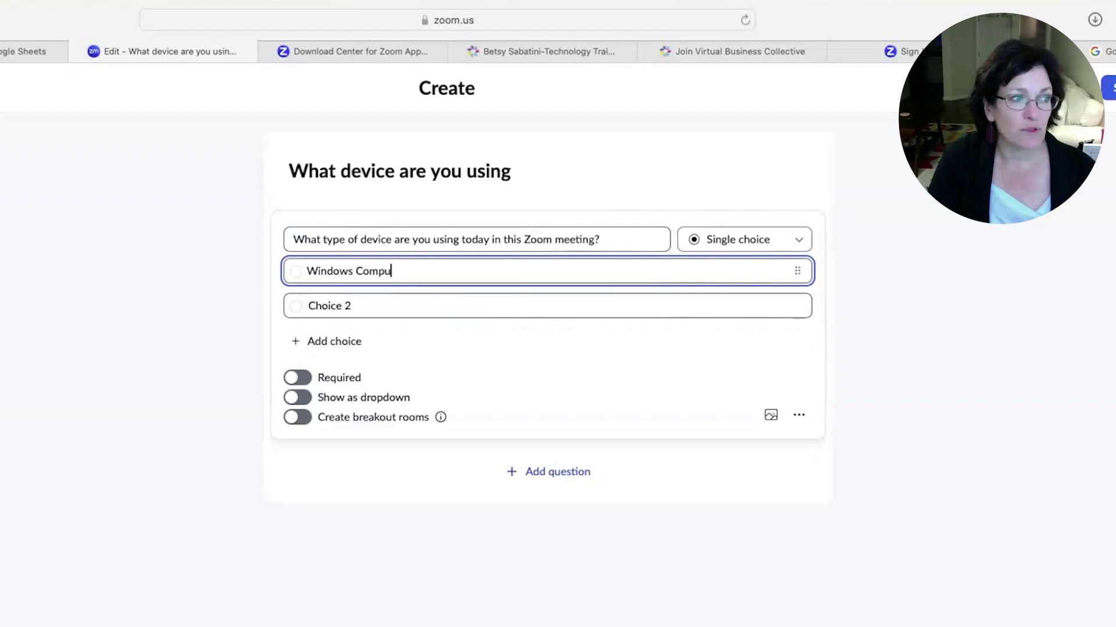
{"action": "key", "text": "Tab"}
{"action": "type", "text": "Mac"}
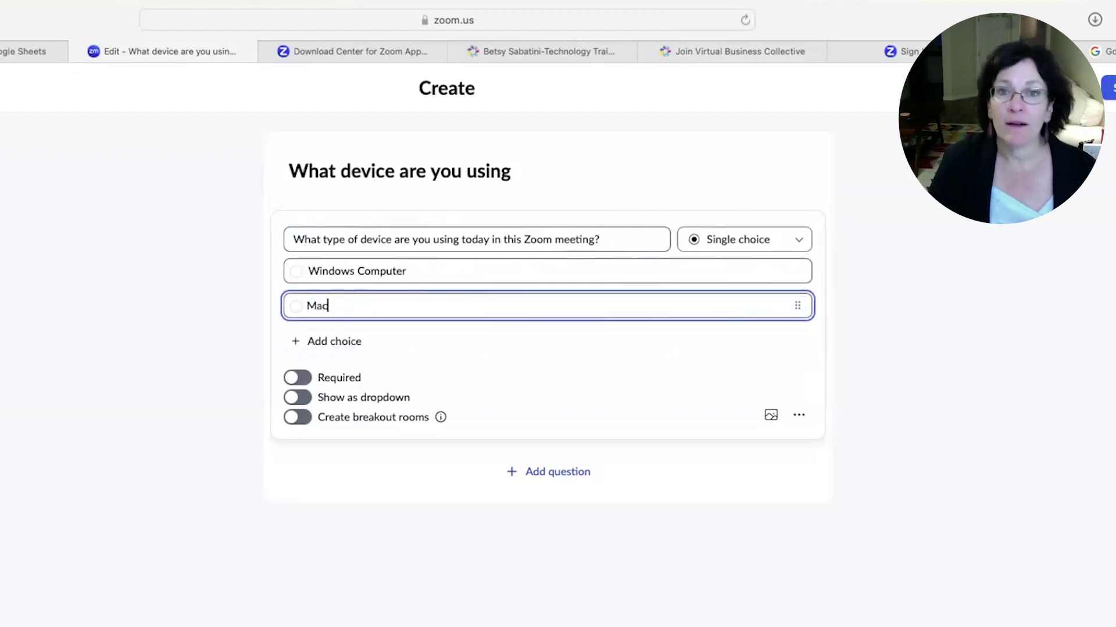
{"action": "type", "text": " Computer"}
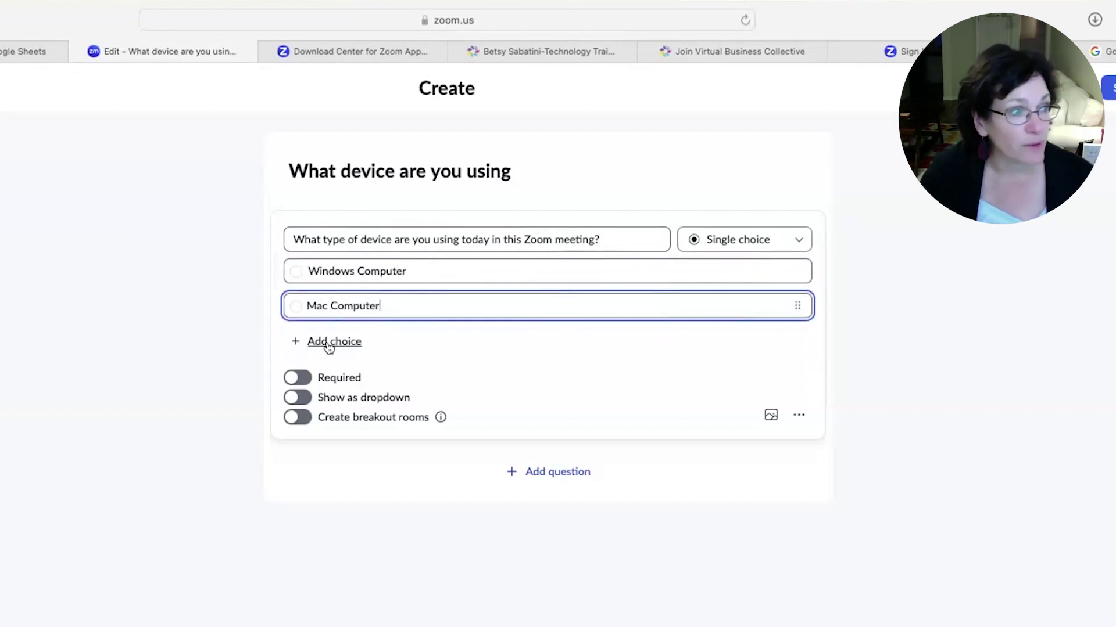
Add third and fourth choices: 'iPad' and 'iPhone or Android Phone'.
{"action": "left_click", "coordinate": [330, 343]}
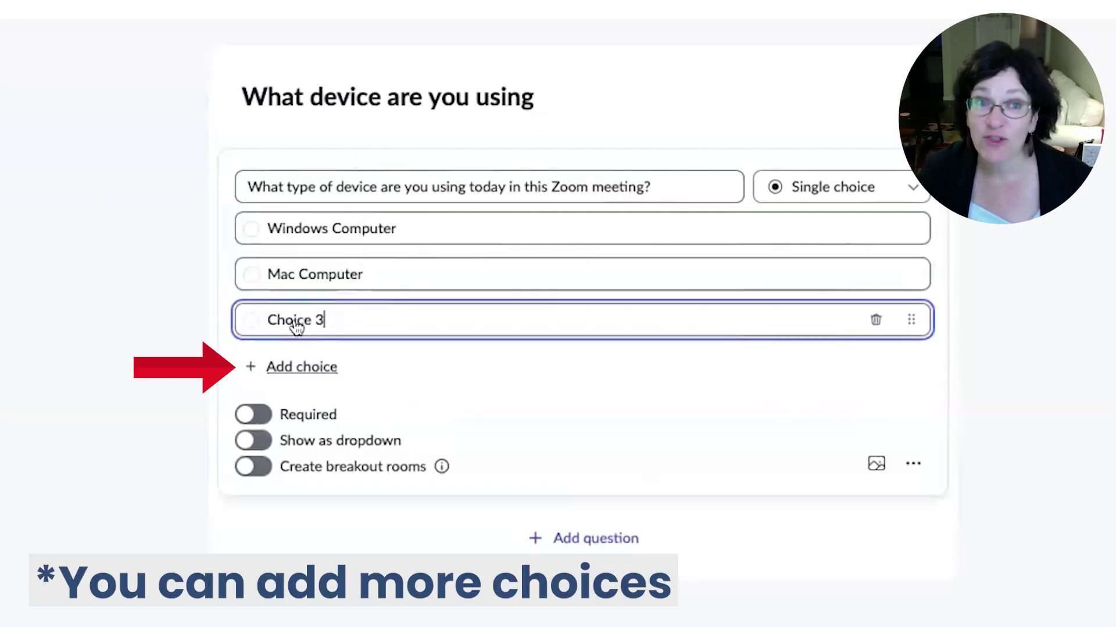
{"action": "triple_click", "coordinate": [329, 342]}
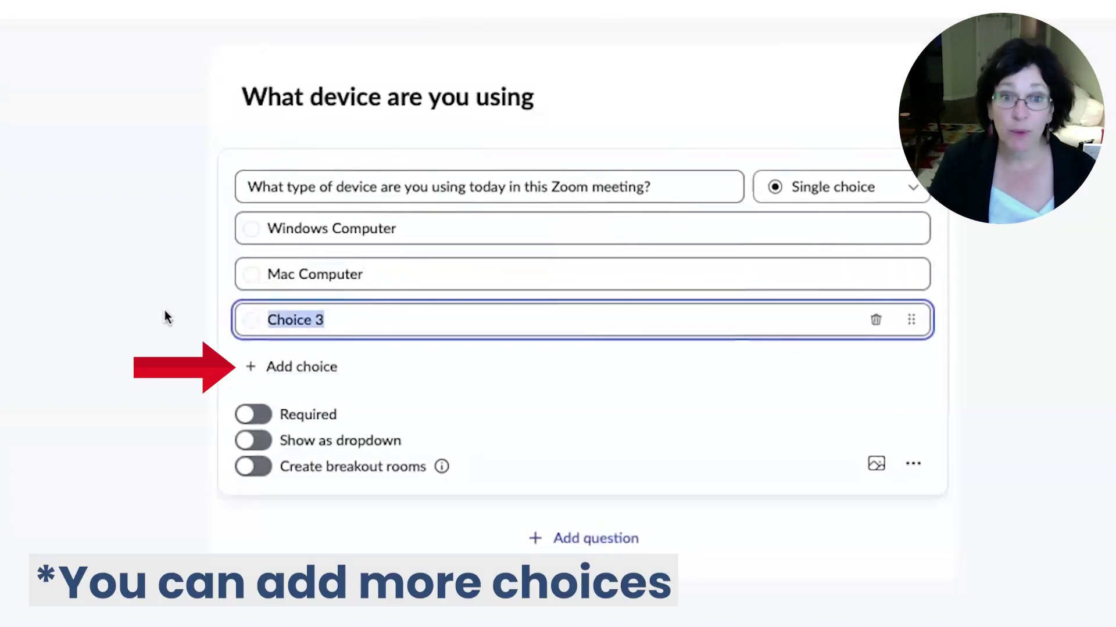
{"action": "type", "text": "iPad"}
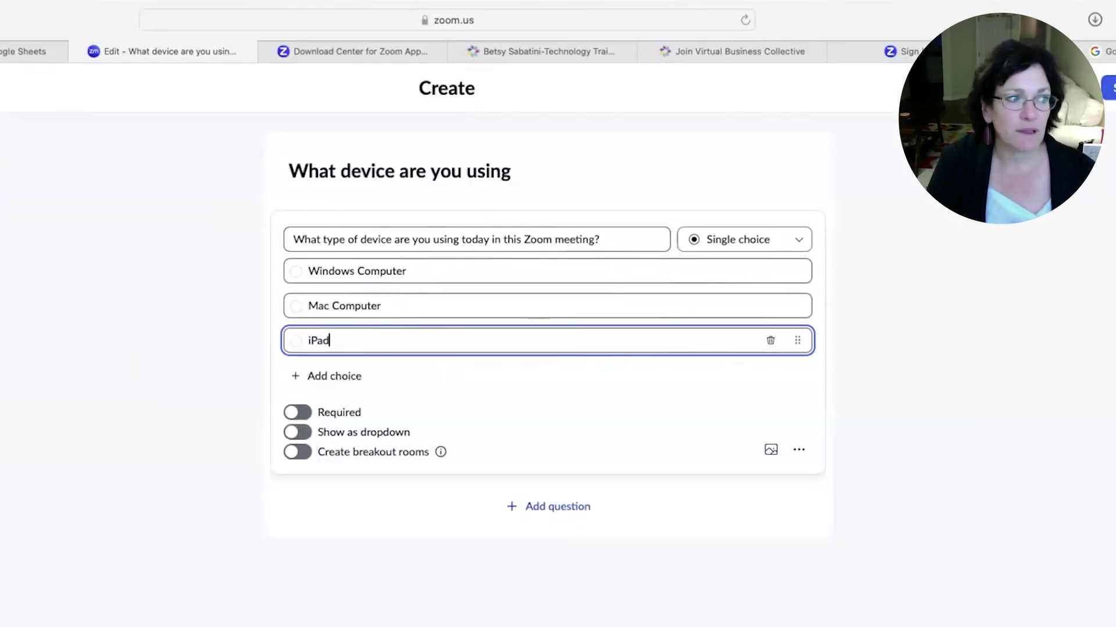
{"action": "left_click", "coordinate": [332, 376]}
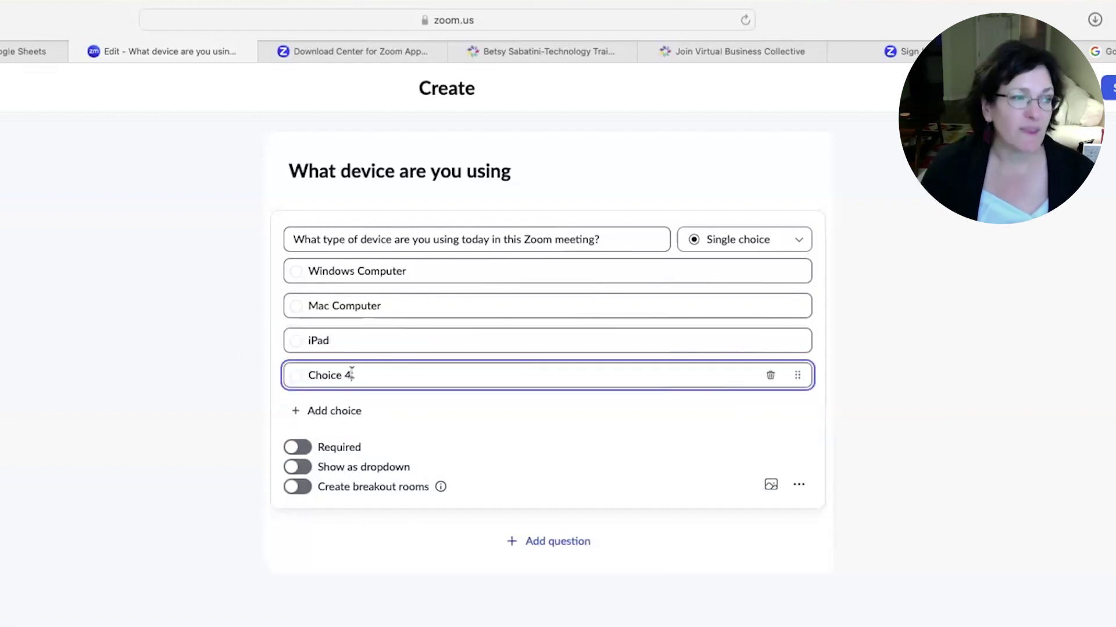
{"action": "left_click_drag", "start_coordinate": [376, 372], "coordinate": [243, 372]}
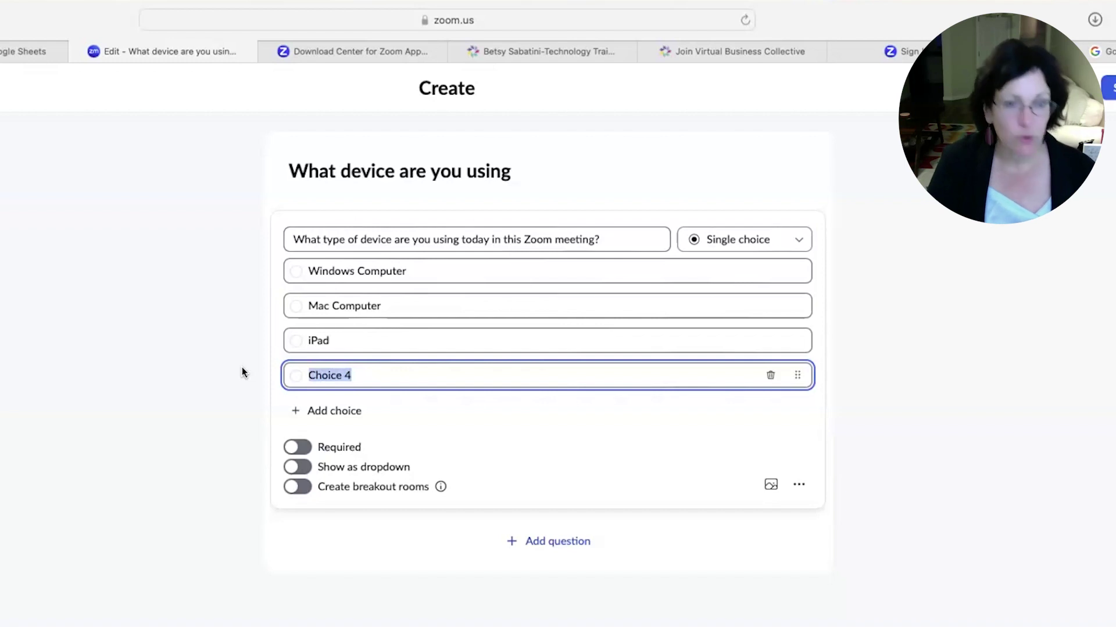
{"action": "type", "text": "i"}
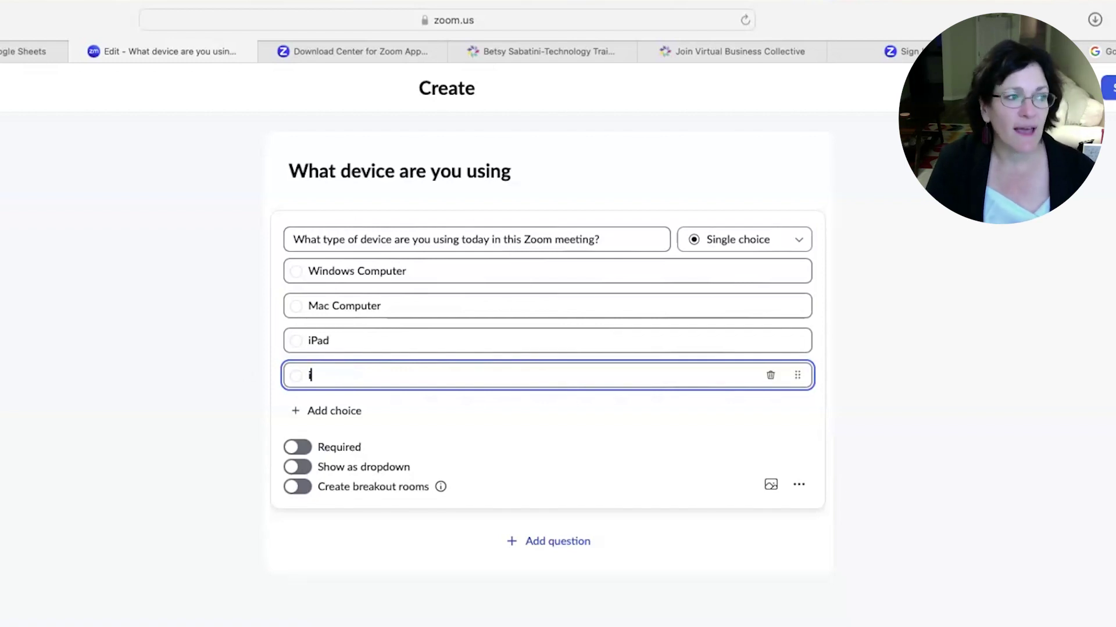
{"action": "type", "text": "Phone or Android"}
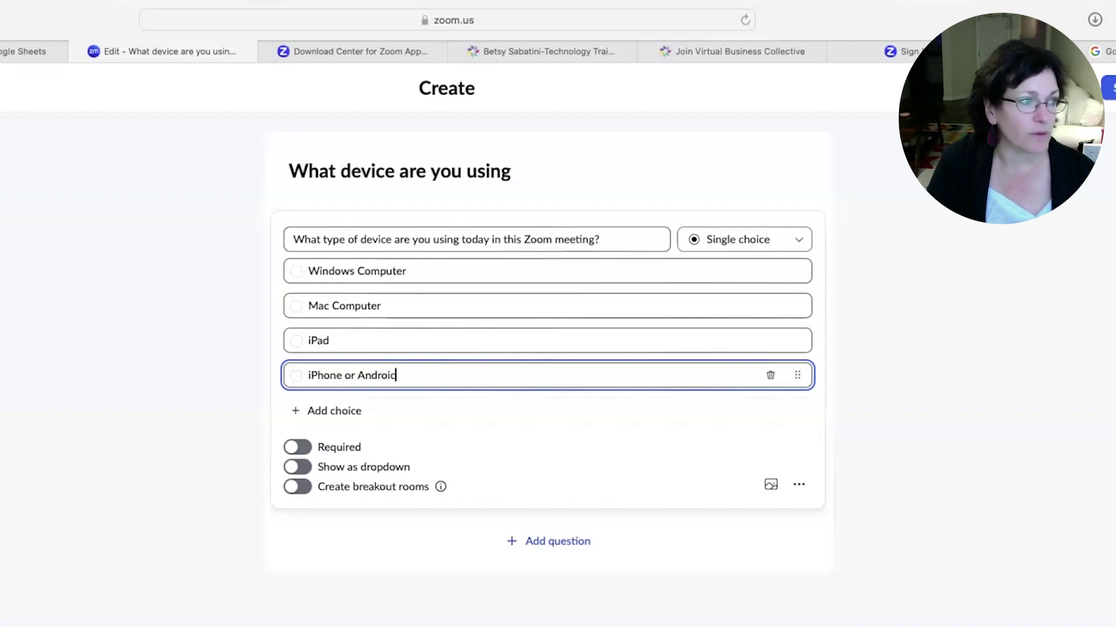
{"action": "type", "text": " Phone"}
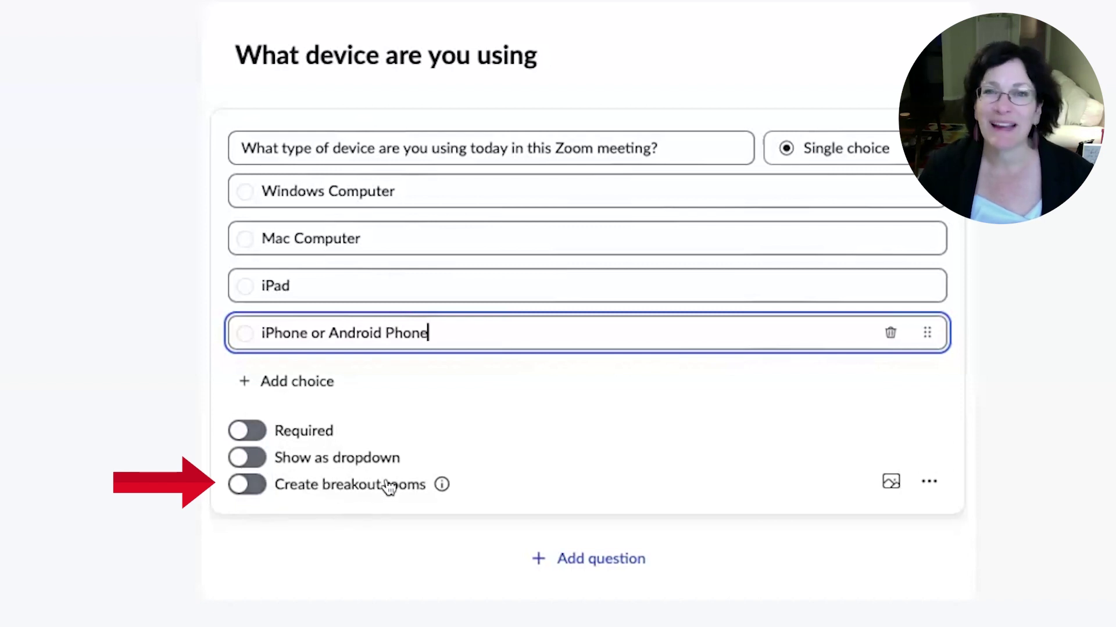
Turn on Required for the device question.
{"action": "left_click", "coordinate": [247, 430]}
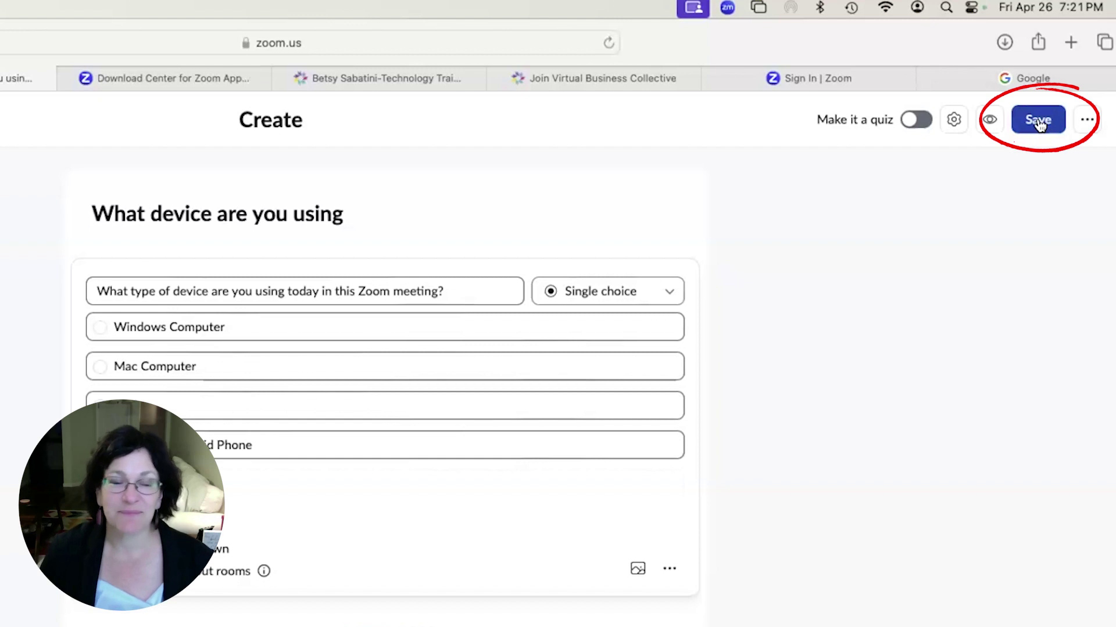
Save the four-choice device poll.
{"action": "left_click", "coordinate": [1039, 121]}
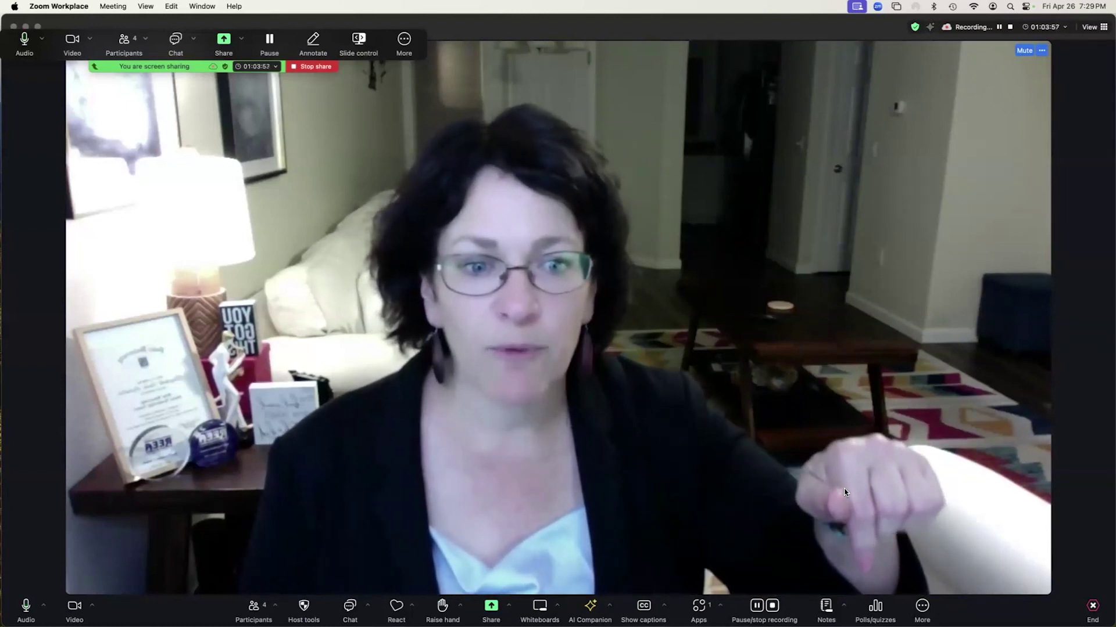
Show live results of the 'What device are you using' poll: Windows Computer and iPad at 50%.
{"action": "left_click", "coordinate": [877, 614]}
{"action": "left_click_drag", "start_coordinate": [504, 82], "coordinate": [730, 122]}
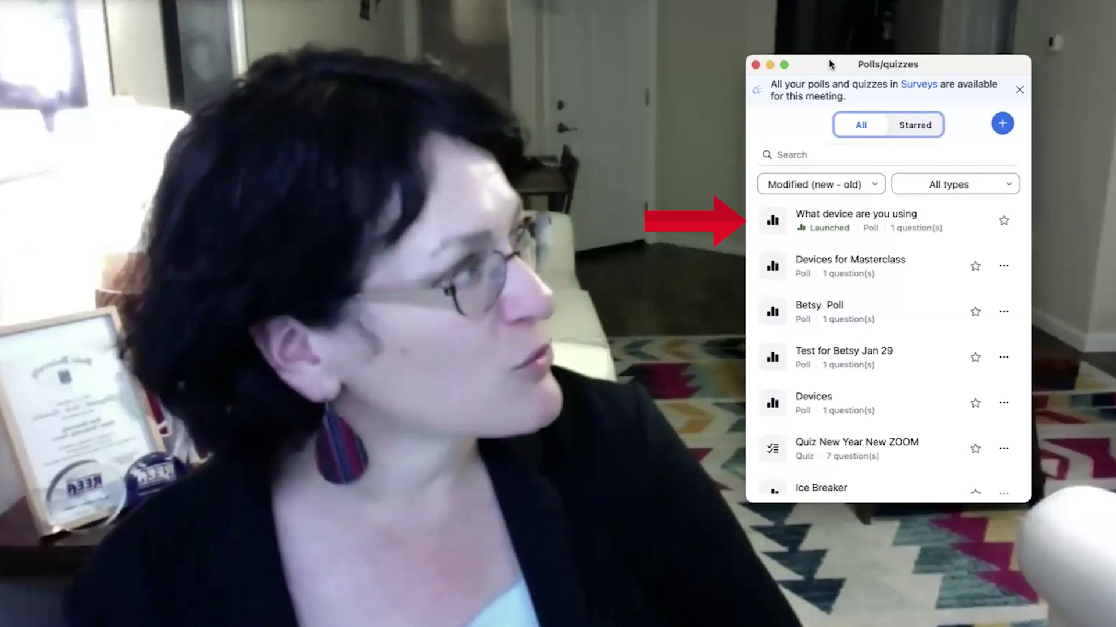
{"action": "mouse_move", "coordinate": [834, 218]}
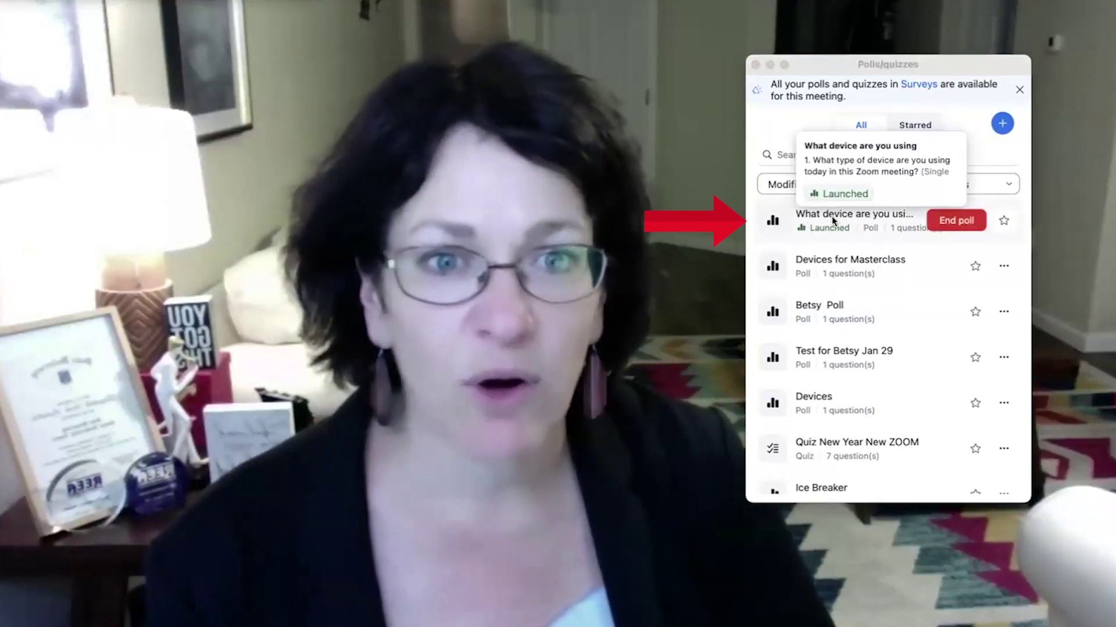
{"action": "left_click", "coordinate": [832, 219]}
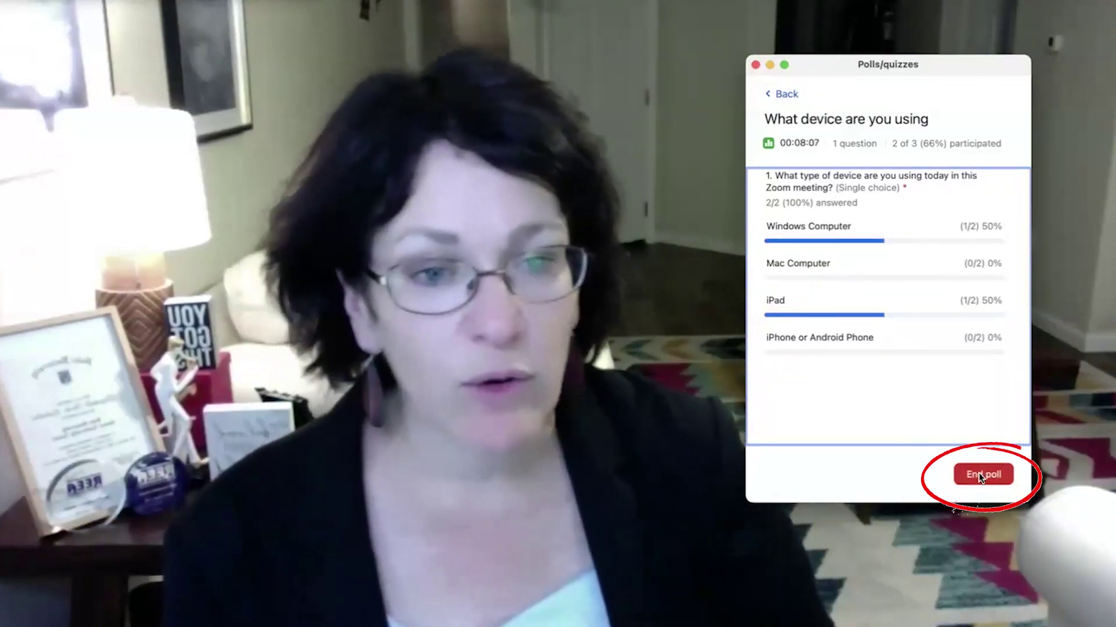
End the device poll, keeping final results visible on the right.
{"action": "left_click", "coordinate": [978, 473]}
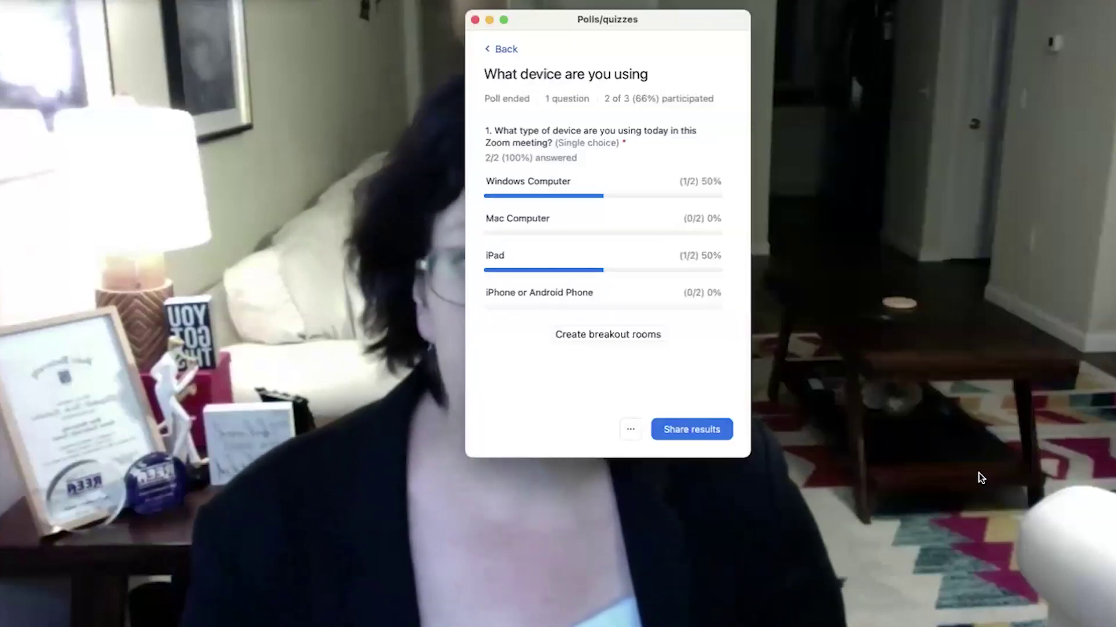
{"action": "left_click_drag", "start_coordinate": [544, 20], "coordinate": [834, 41]}
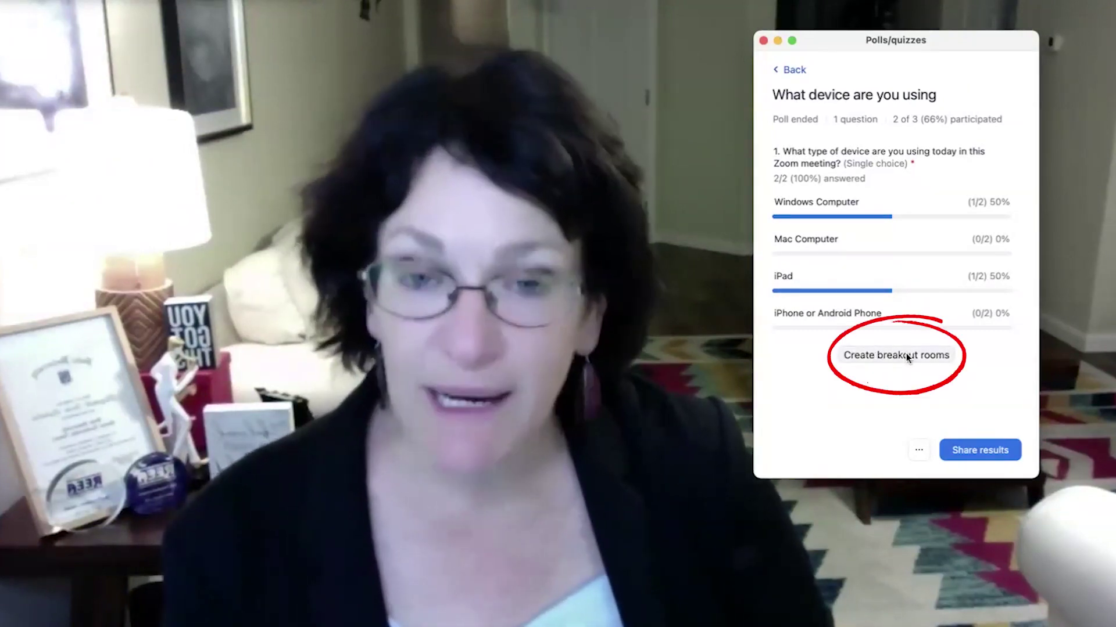
Create Windows Computer and iPad breakout rooms from the poll with 2 participants per room.
{"action": "left_click", "coordinate": [905, 355]}
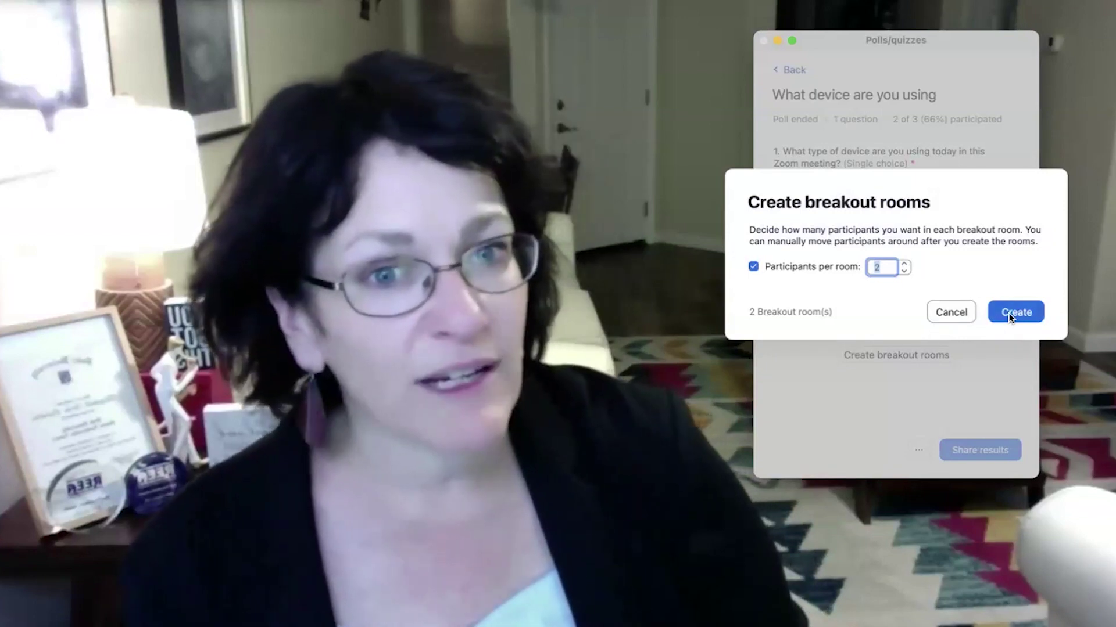
{"action": "left_click", "coordinate": [1009, 312]}
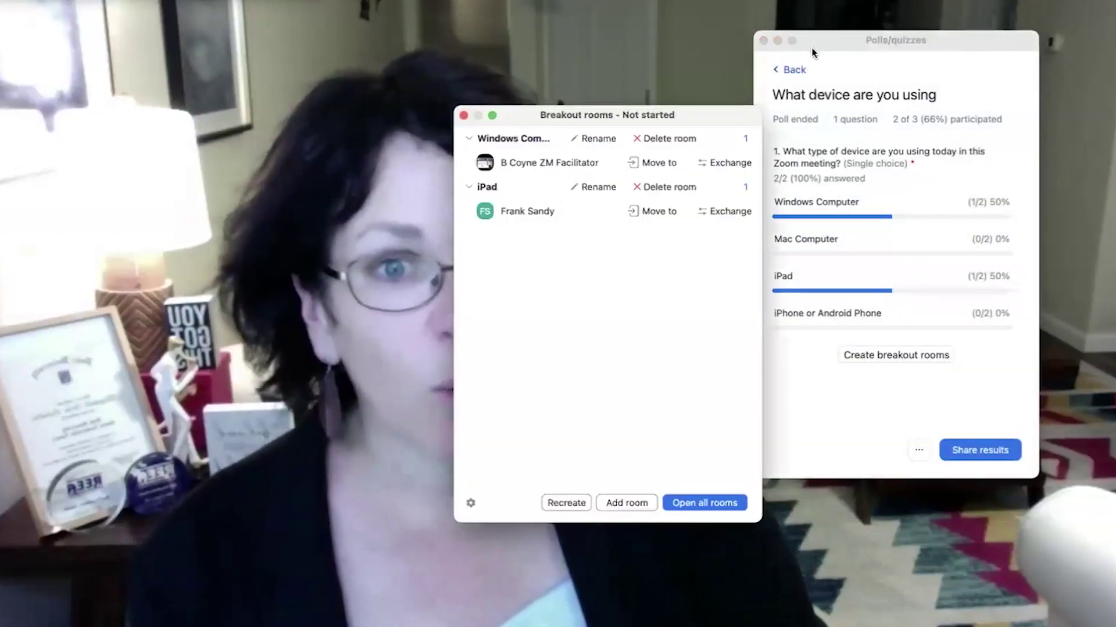
{"action": "left_click_drag", "start_coordinate": [812, 52], "coordinate": [956, 49]}
{"action": "left_click_drag", "start_coordinate": [619, 115], "coordinate": [908, 66]}
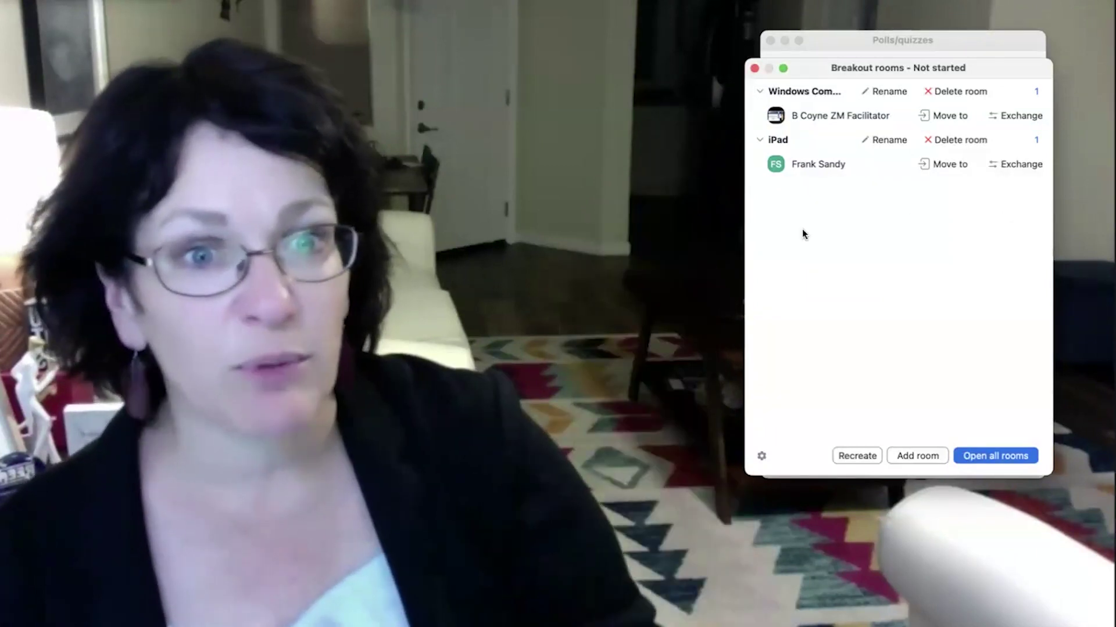
{"action": "left_click_drag", "start_coordinate": [743, 208], "coordinate": [601, 218]}
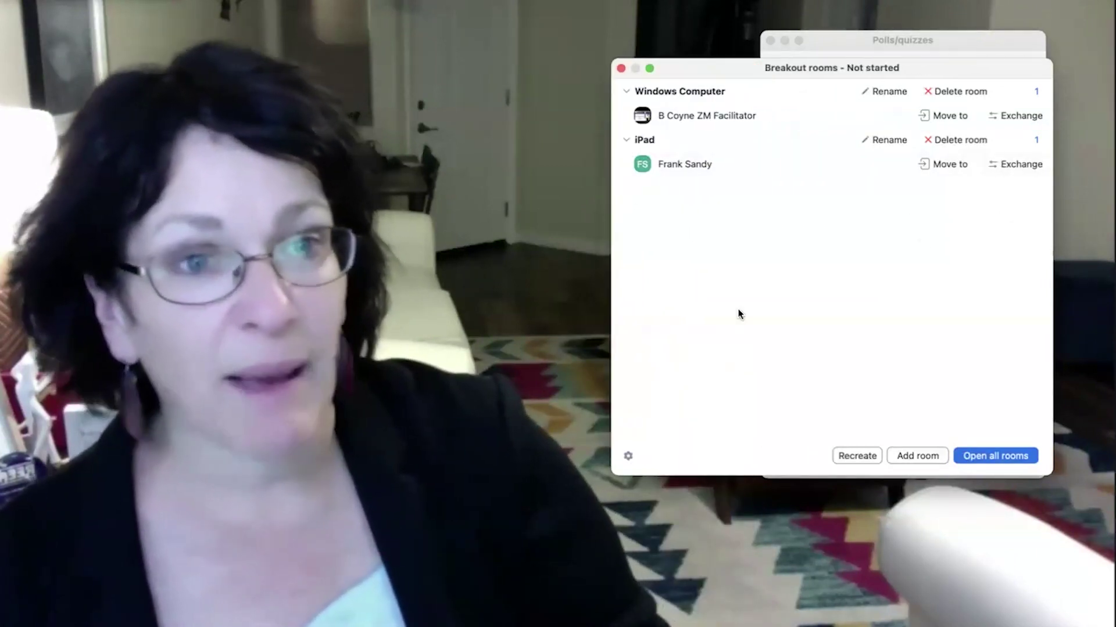